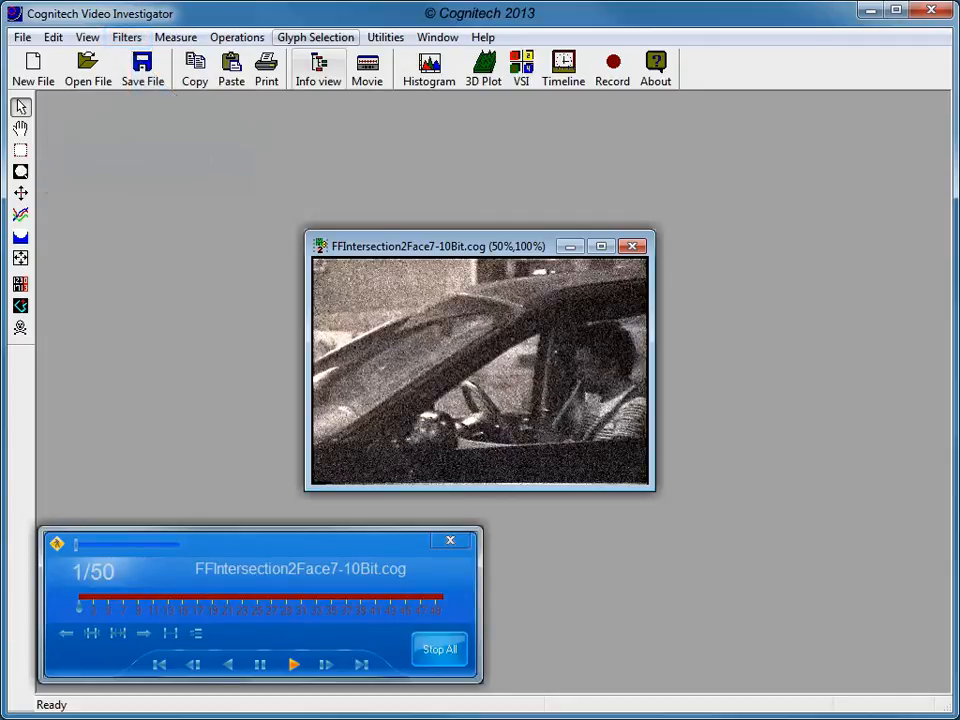
# Start the Shape Matching velocity filter and exclude the Rotation, Zoom, General zoom, Affine and Perspective motion models.
pyautogui.click(127, 37)
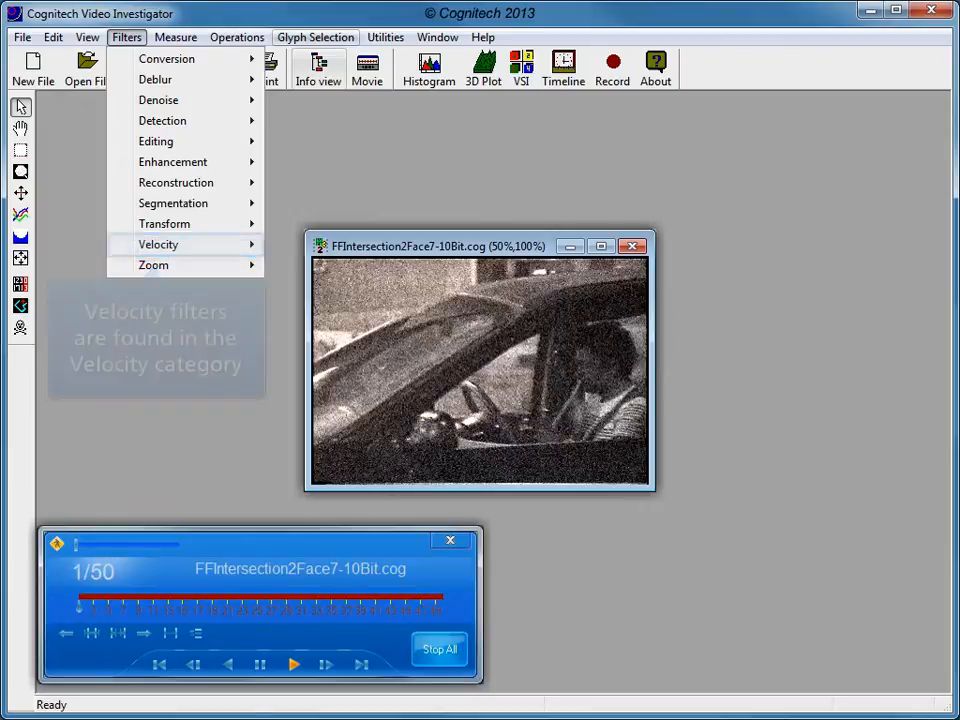
pyautogui.moveTo(159, 245)
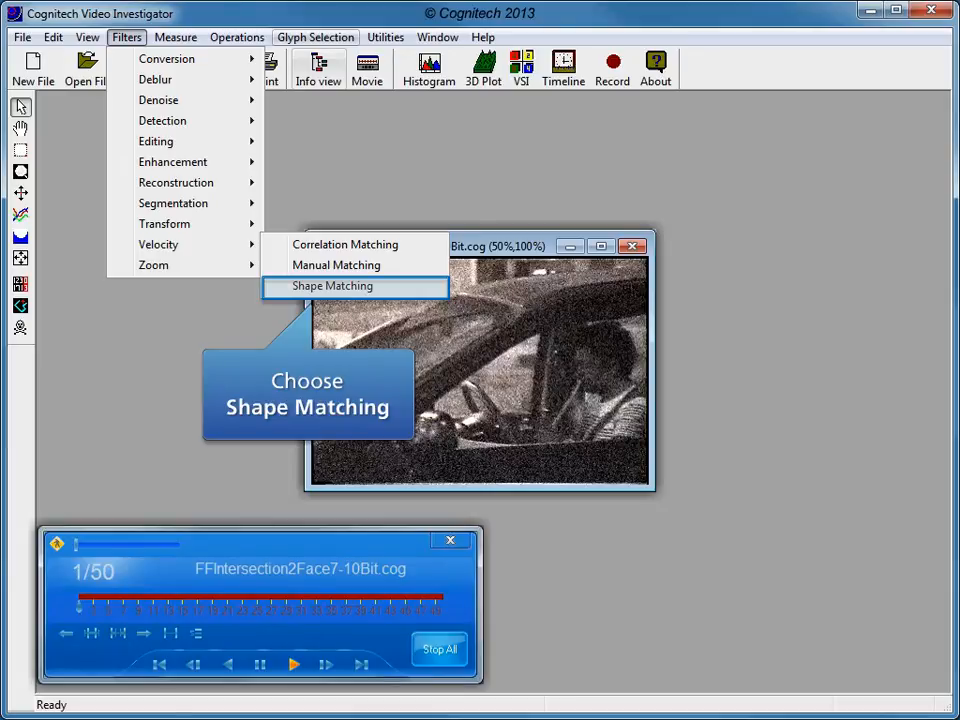
pyautogui.click(332, 286)
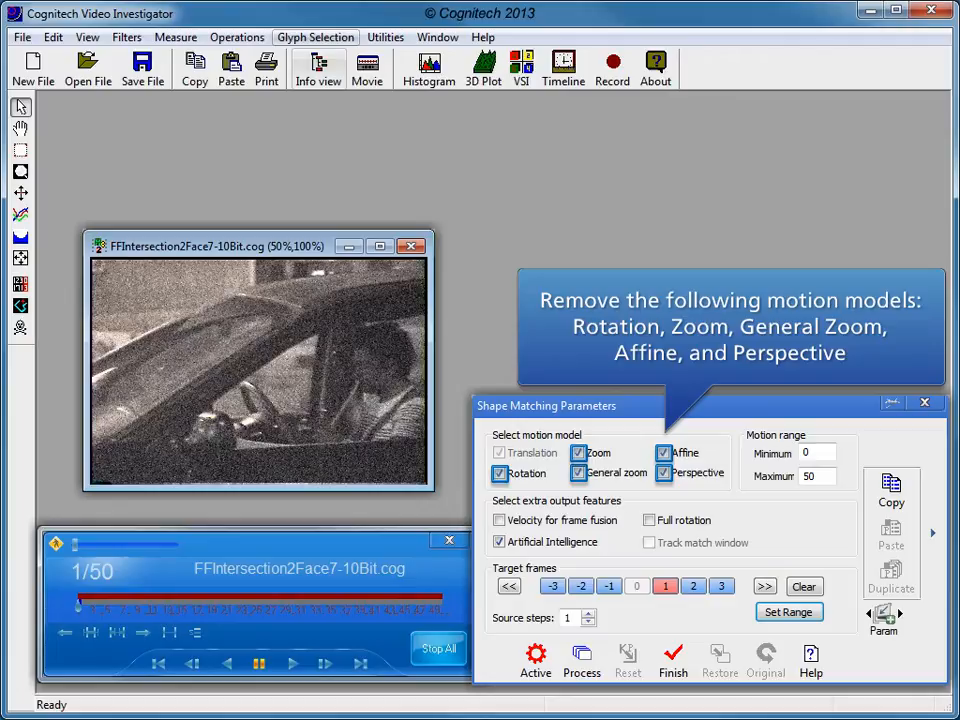
pyautogui.click(579, 453)
pyautogui.click(499, 473)
pyautogui.click(578, 472)
pyautogui.click(663, 453)
pyautogui.click(663, 472)
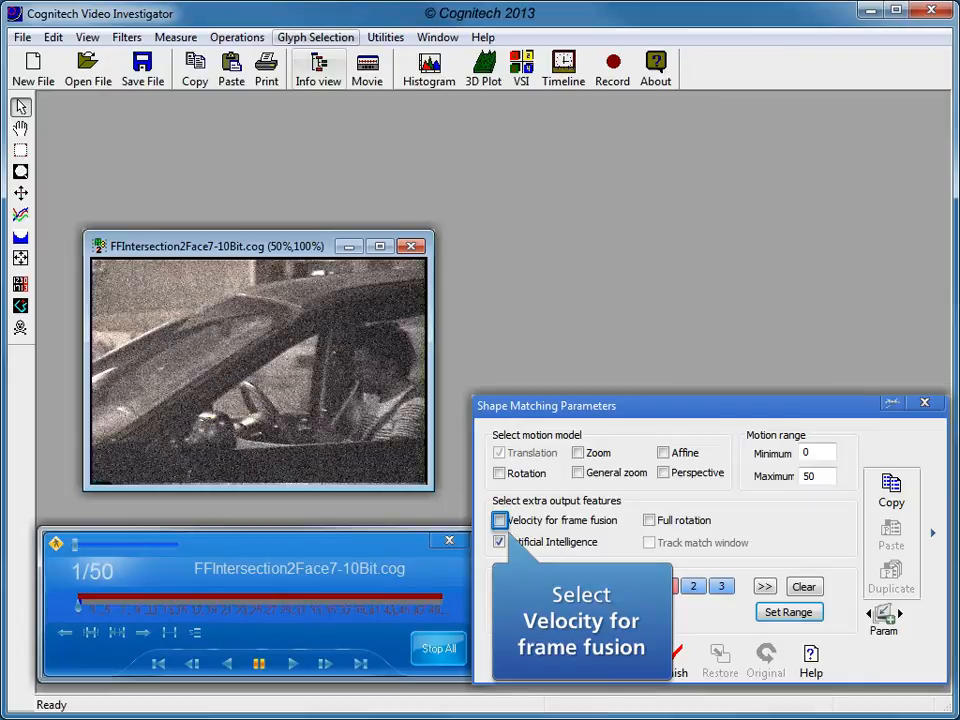
# Enable Velocity for frame fusion and add target frames -3, -2, -1, 2 and 3 to the Shape Matching settings.
pyautogui.click(500, 520)
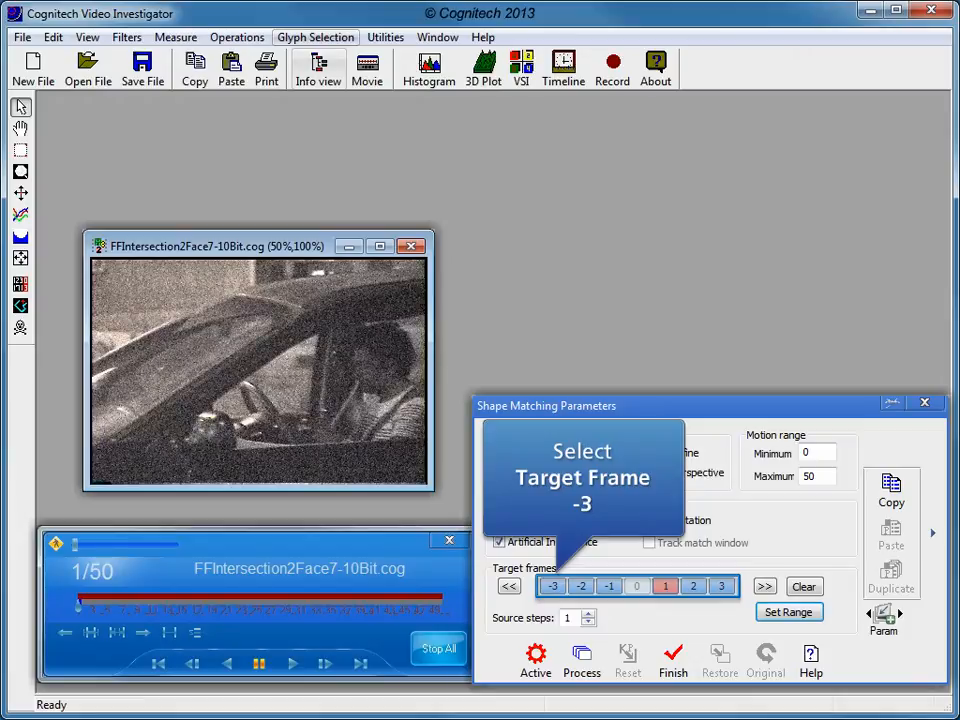
pyautogui.click(553, 587)
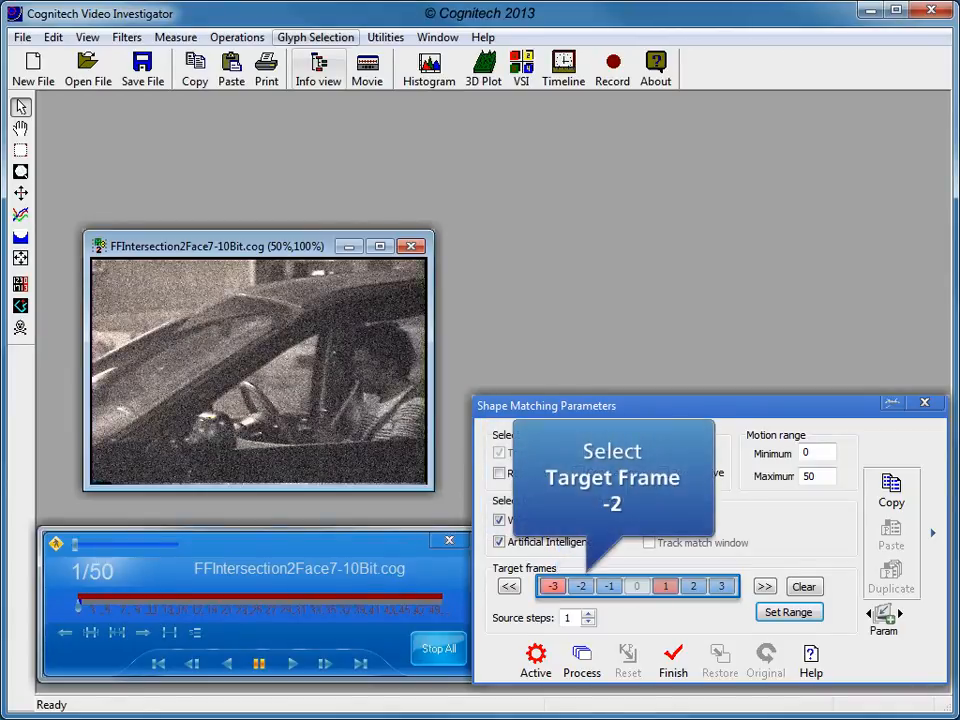
pyautogui.click(581, 587)
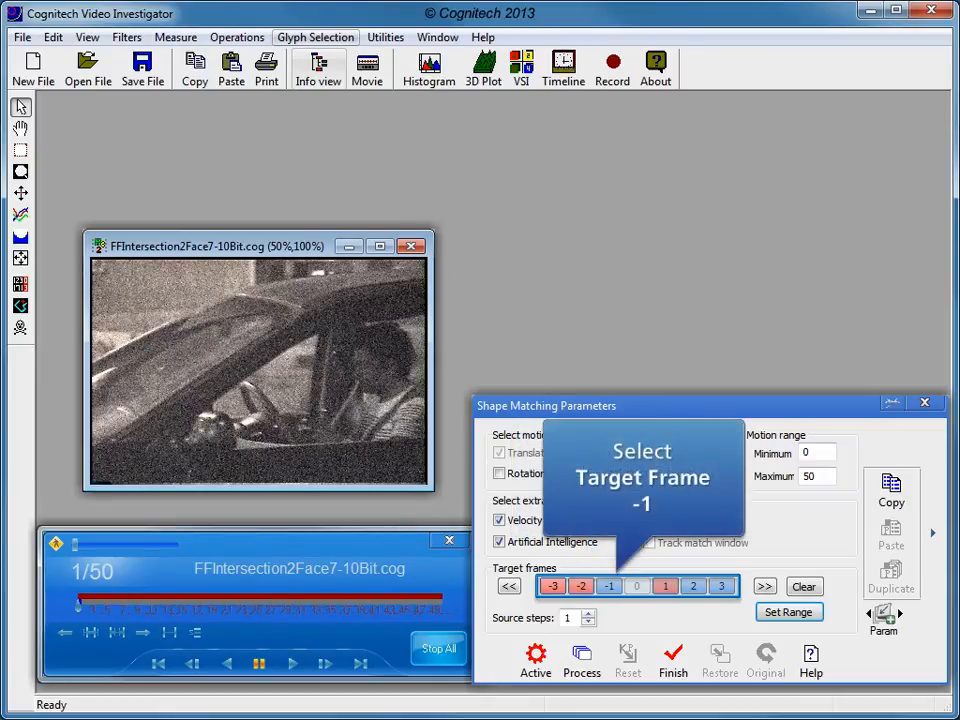
pyautogui.click(609, 587)
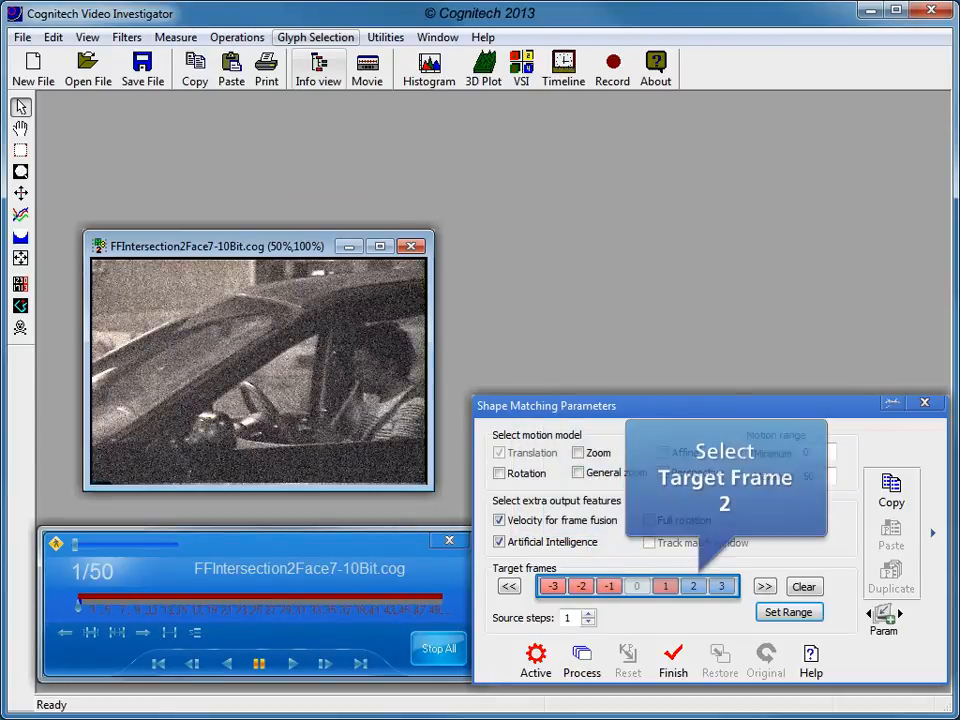
pyautogui.click(694, 587)
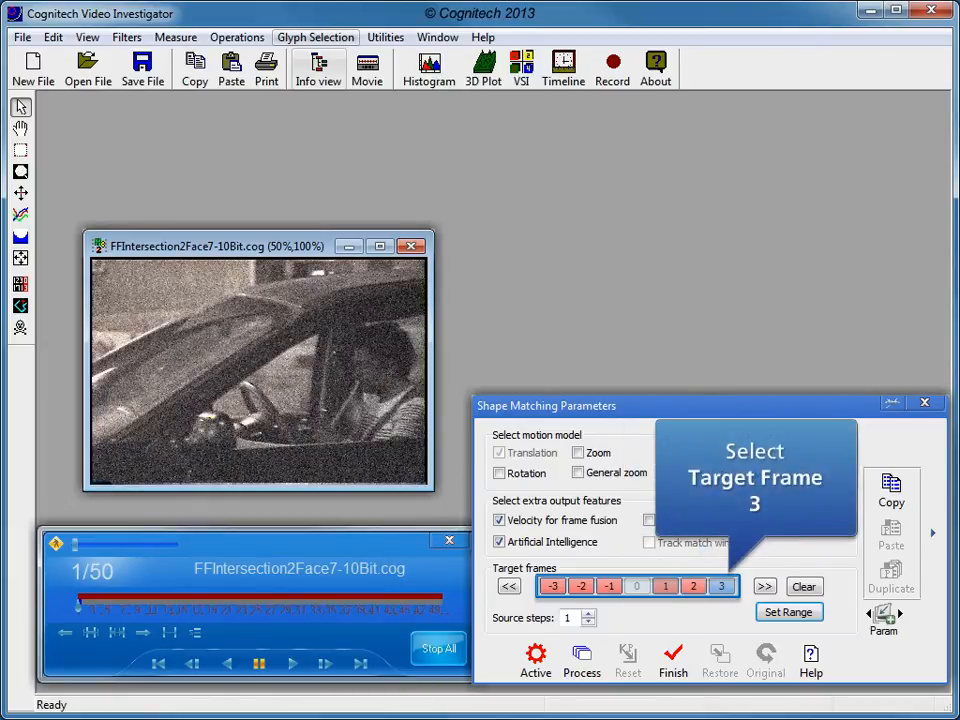
pyautogui.click(721, 587)
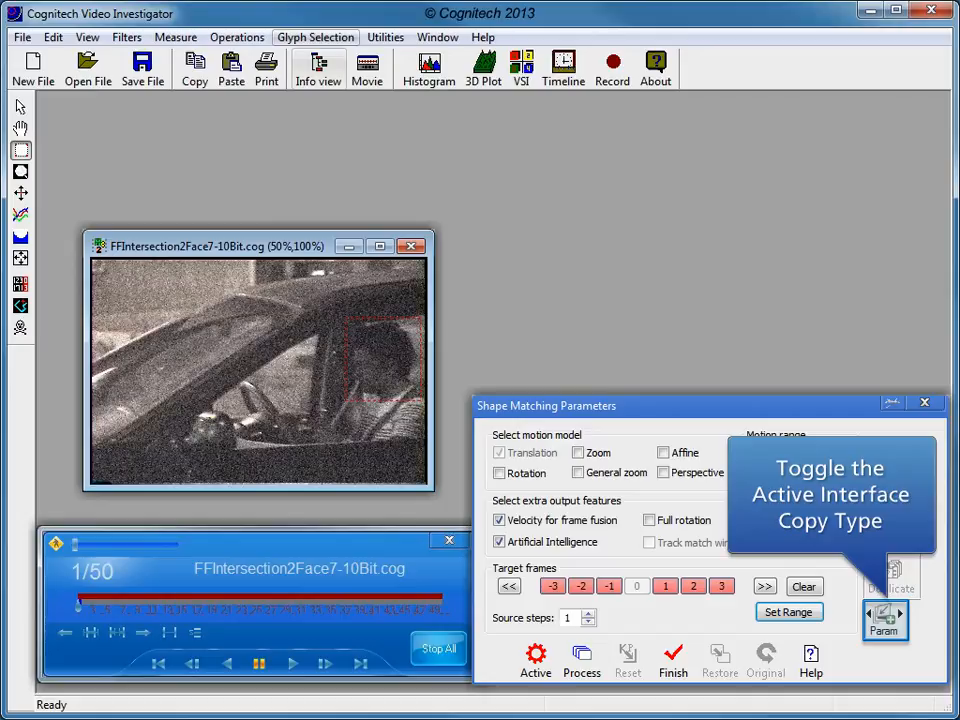
# Set the copy type to Pa/Slt, duplicate the Shape Matching parameters and head selection across the frames, and process the video.
pyautogui.click(886, 619)
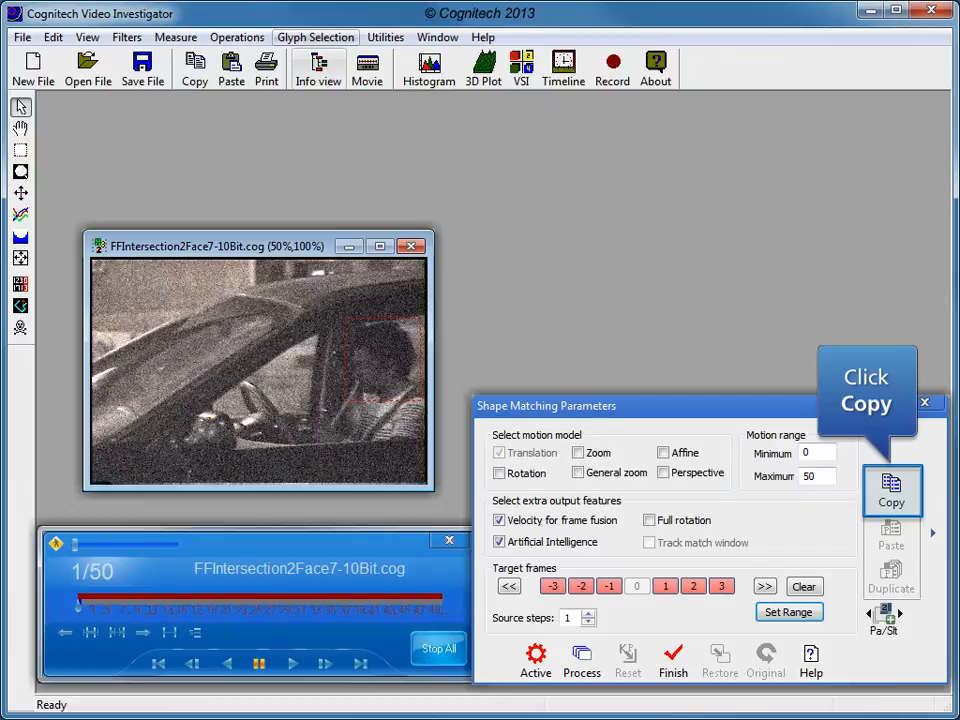
pyautogui.click(891, 491)
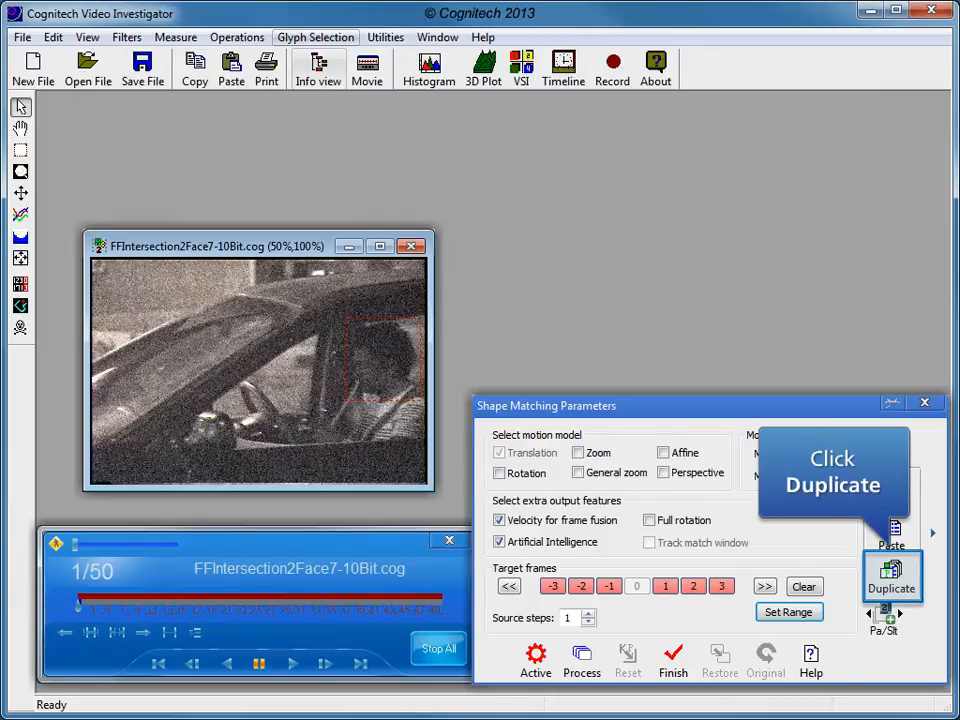
pyautogui.click(891, 575)
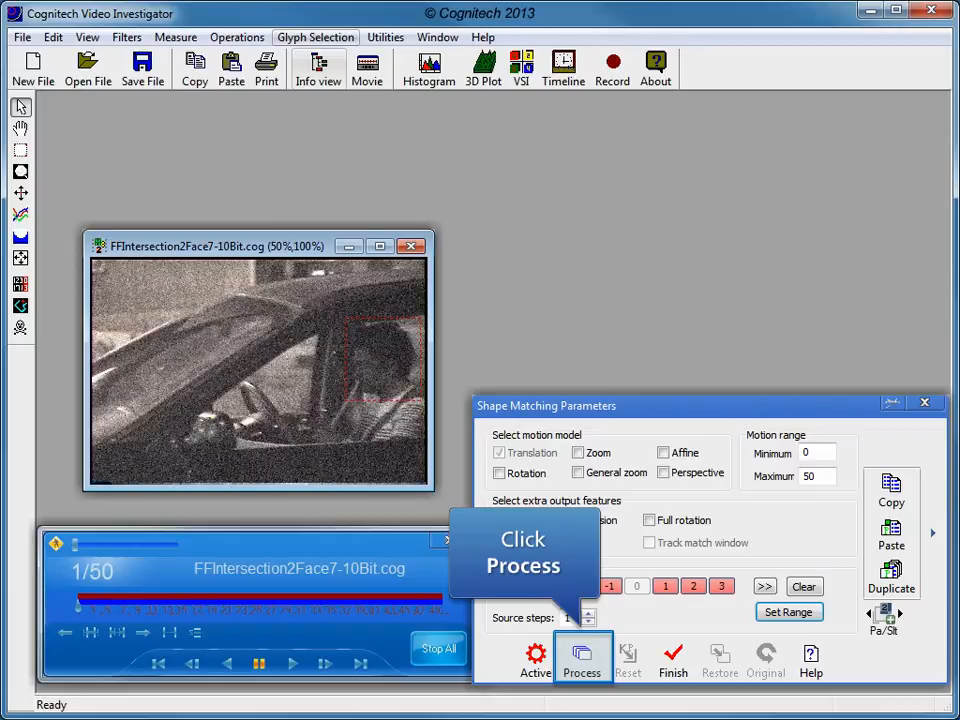
pyautogui.click(582, 658)
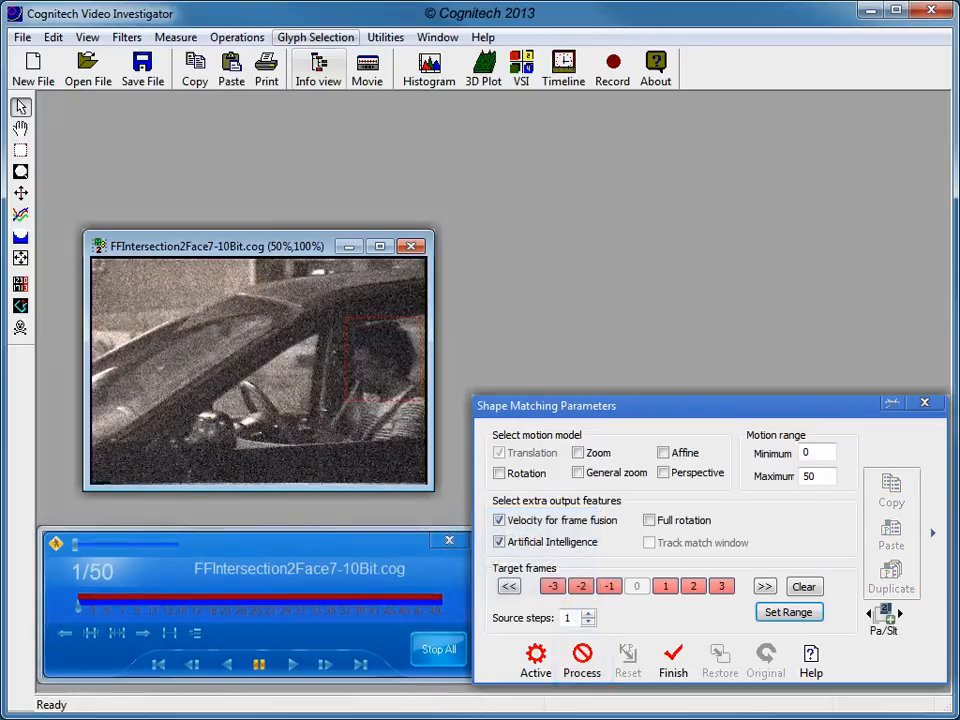
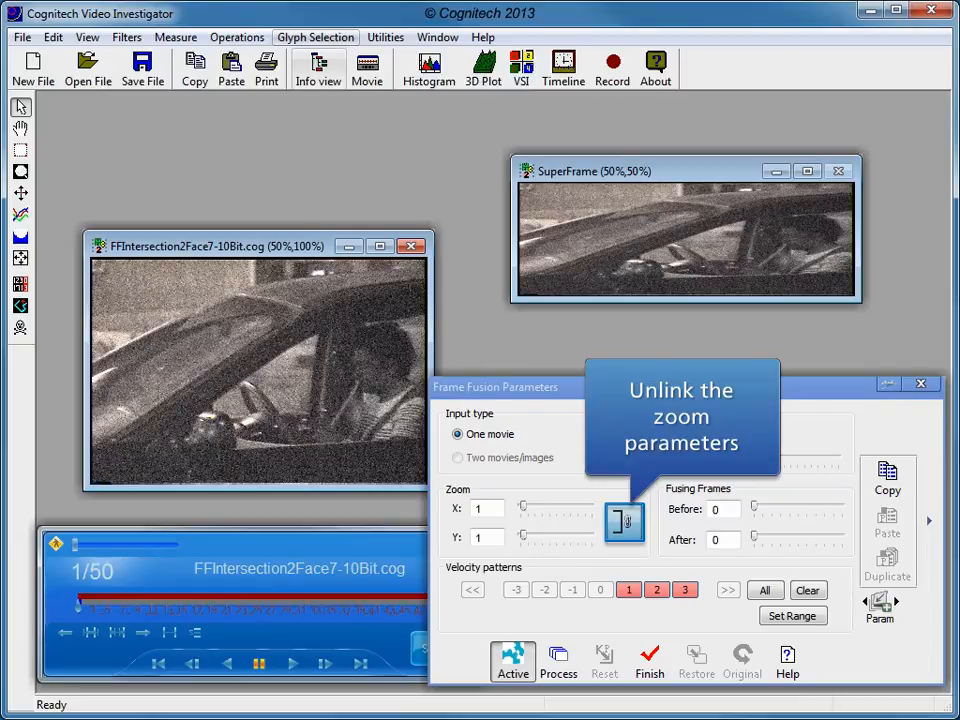
# Unlink the frame fusion zoom parameters and set the Y zoom to 2.
pyautogui.click(624, 522)
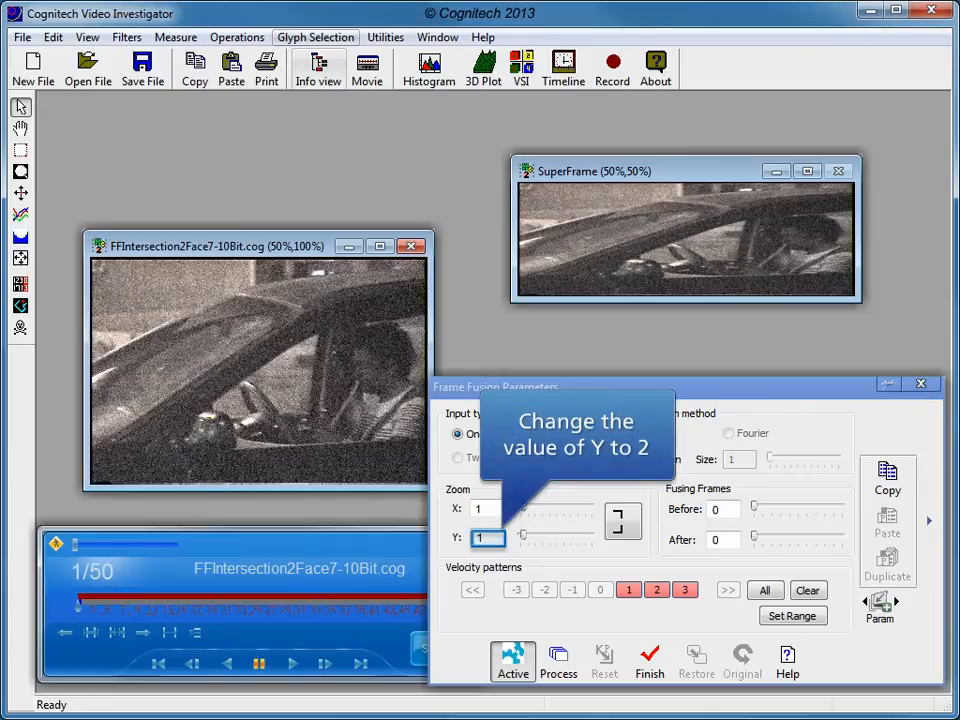
pyautogui.doubleClick(480, 538)
pyautogui.write('2')
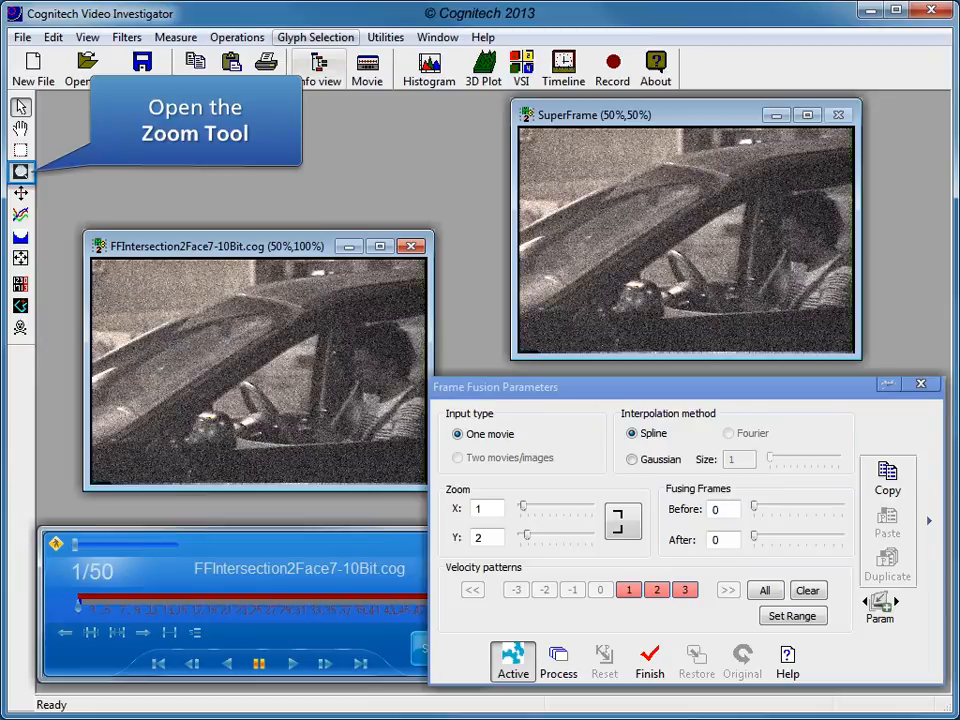
# Set the number of Before fusing frames to 10 in the frame fusion parameters.
pyautogui.click(21, 172)
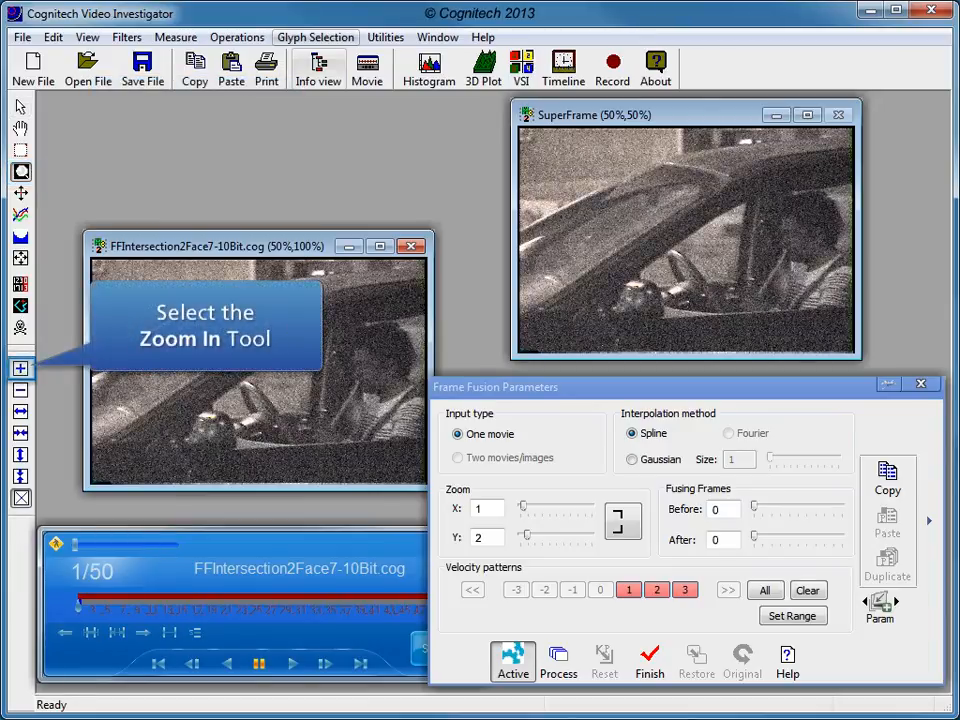
pyautogui.click(20, 368)
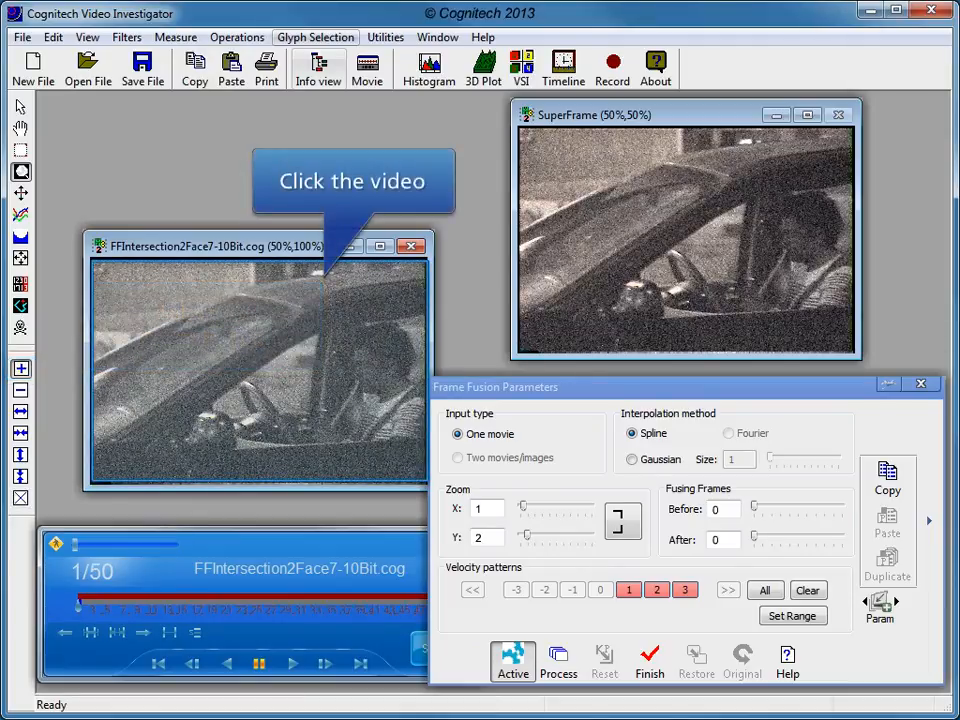
pyautogui.click(322, 275)
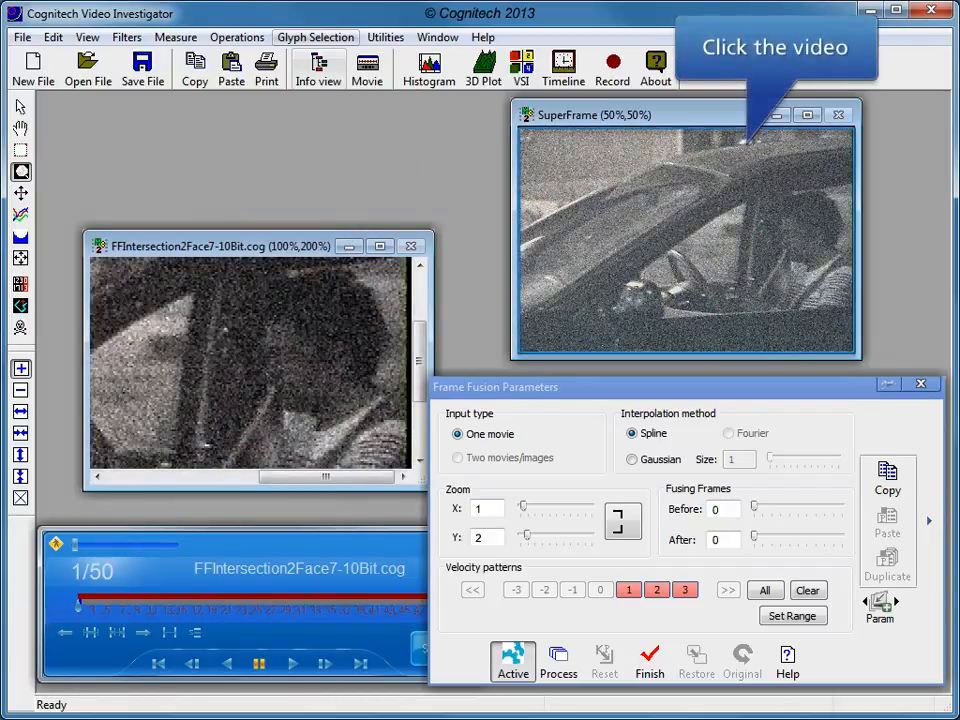
pyautogui.click(748, 143)
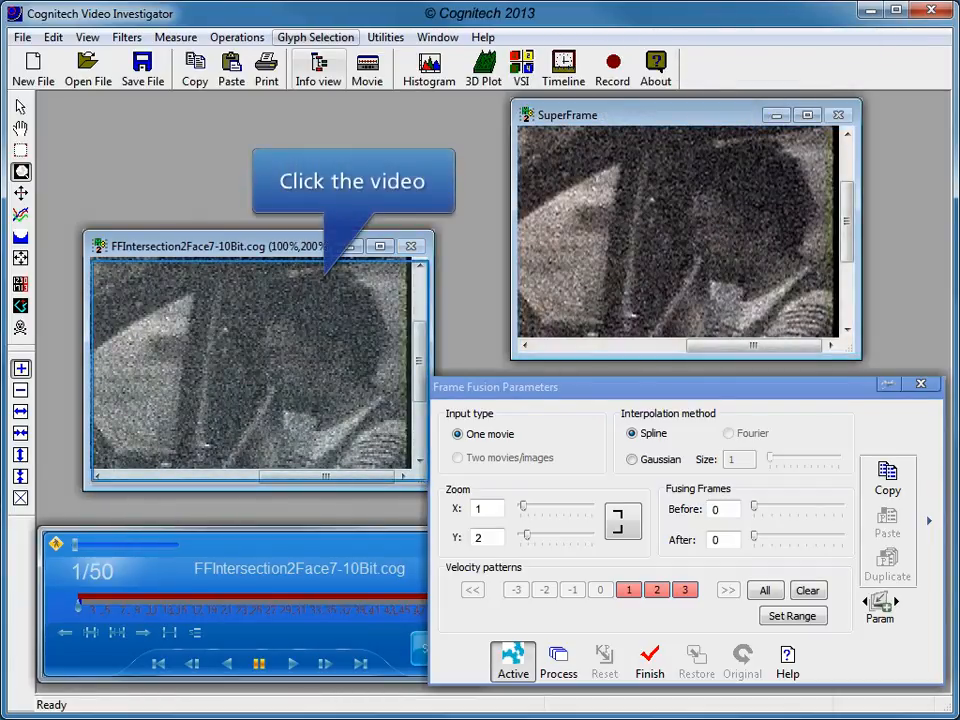
pyautogui.click(322, 275)
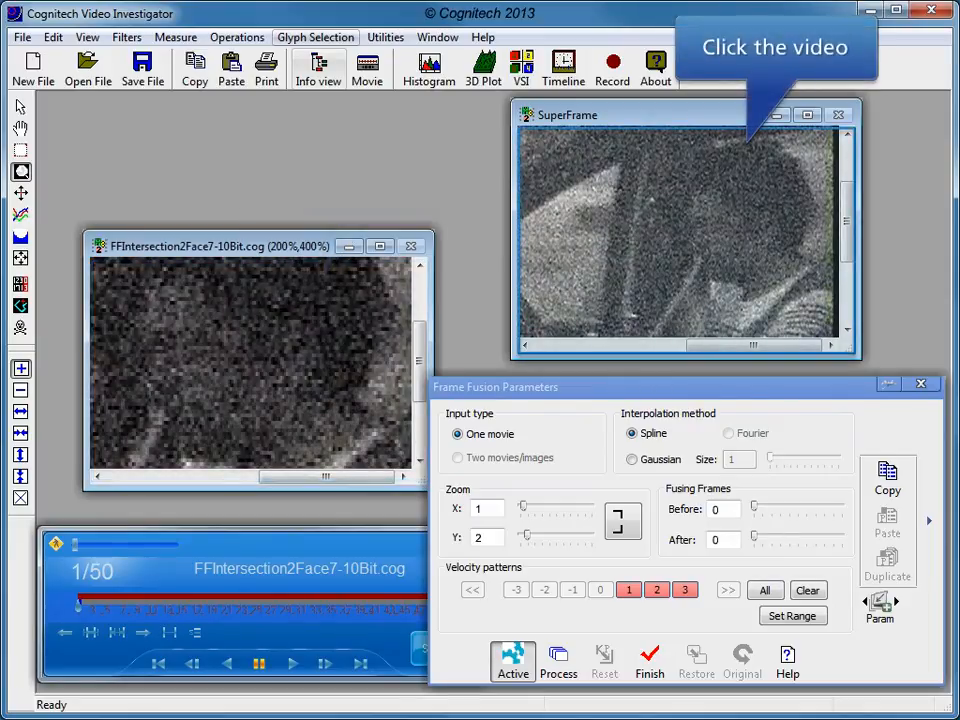
pyautogui.click(748, 143)
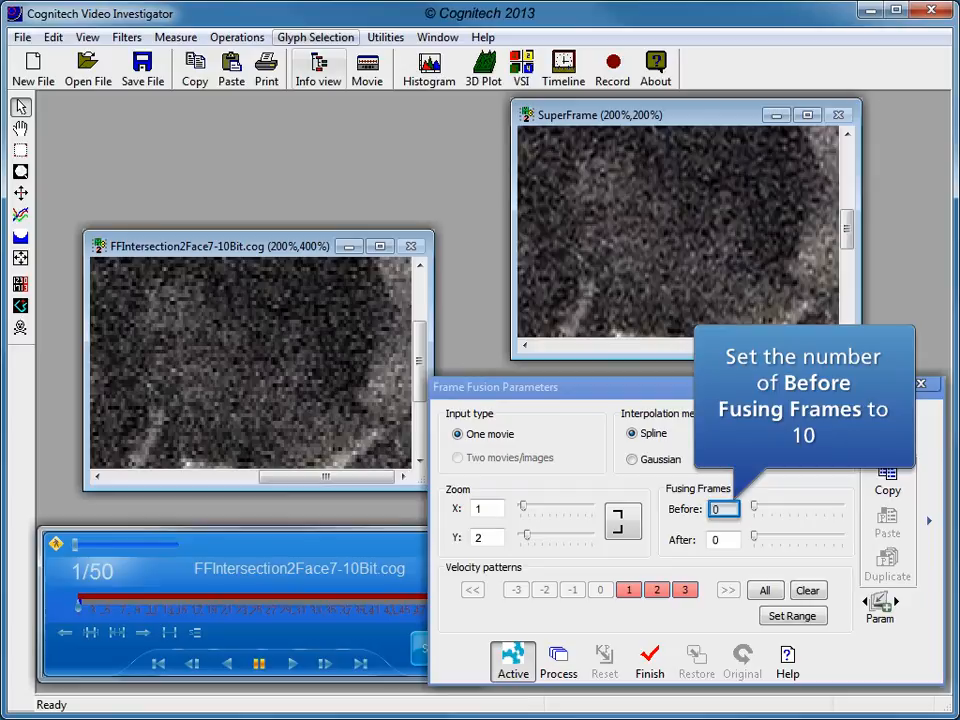
pyautogui.doubleClick(716, 509)
pyautogui.write('10')
# Try 1, 2, 5 and 10 as the number of After fusing frames to compare their effect on the SuperFrame.
pyautogui.click(716, 540)
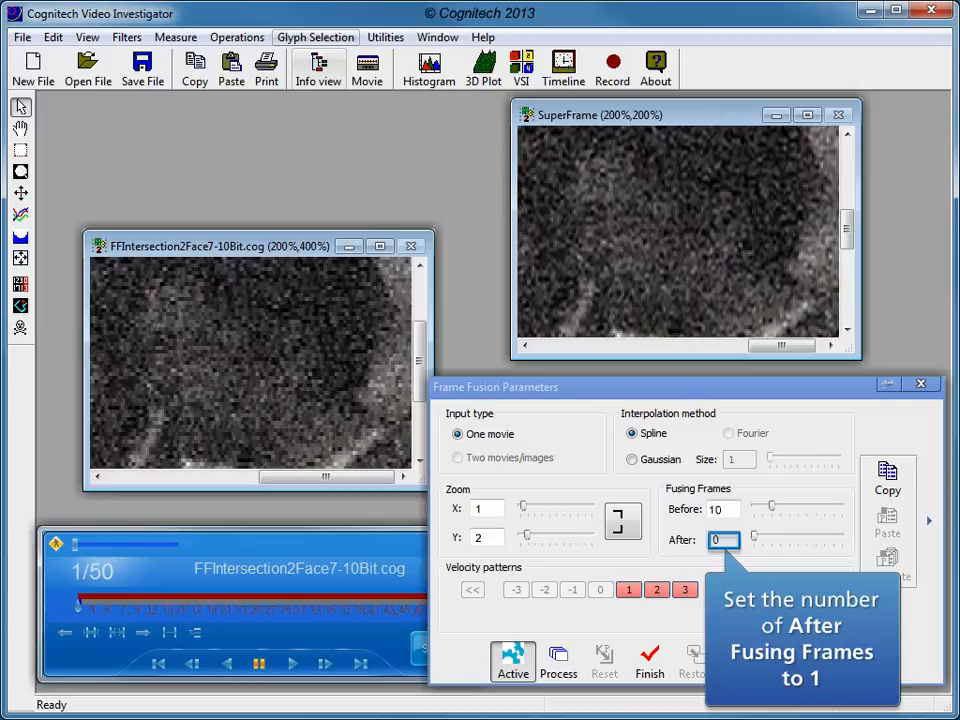
pyautogui.write('1')
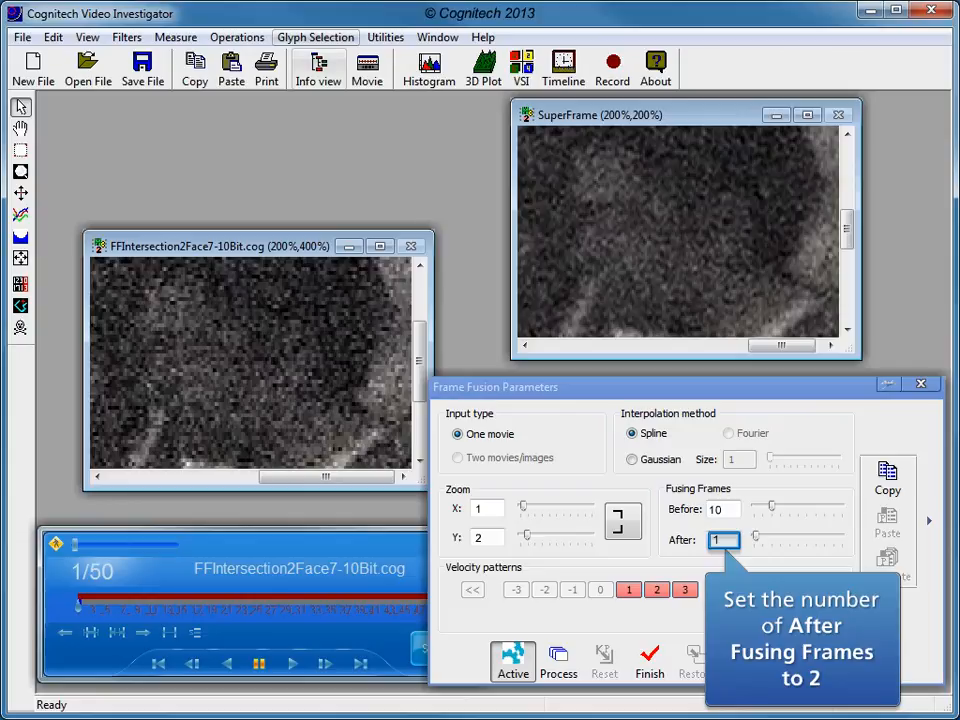
pyautogui.doubleClick(717, 540)
pyautogui.write('2')
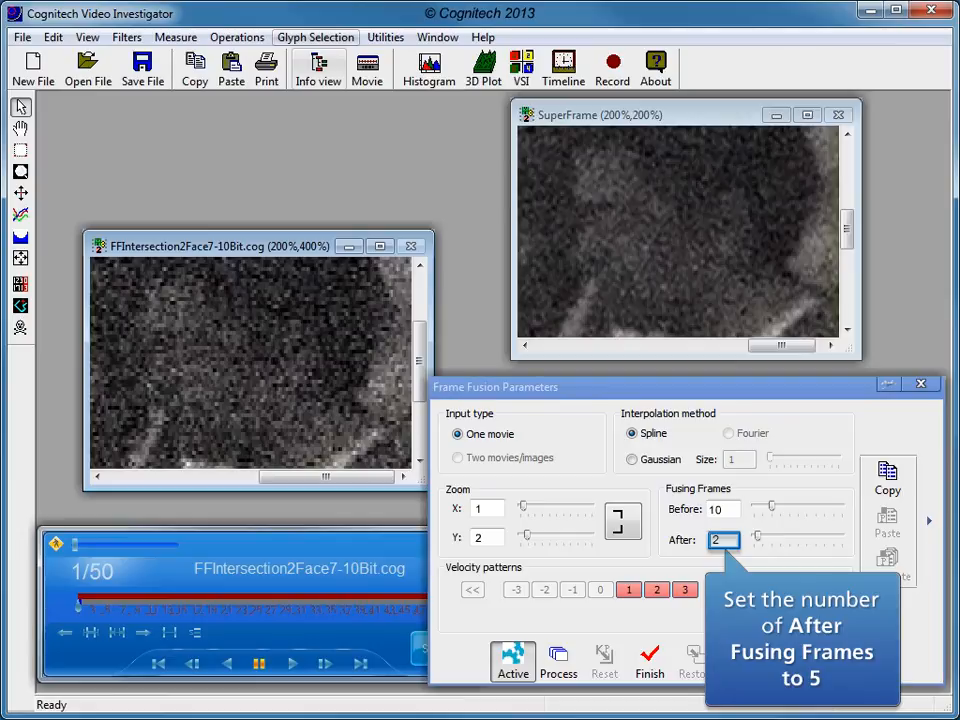
pyautogui.doubleClick(717, 540)
pyautogui.write('5')
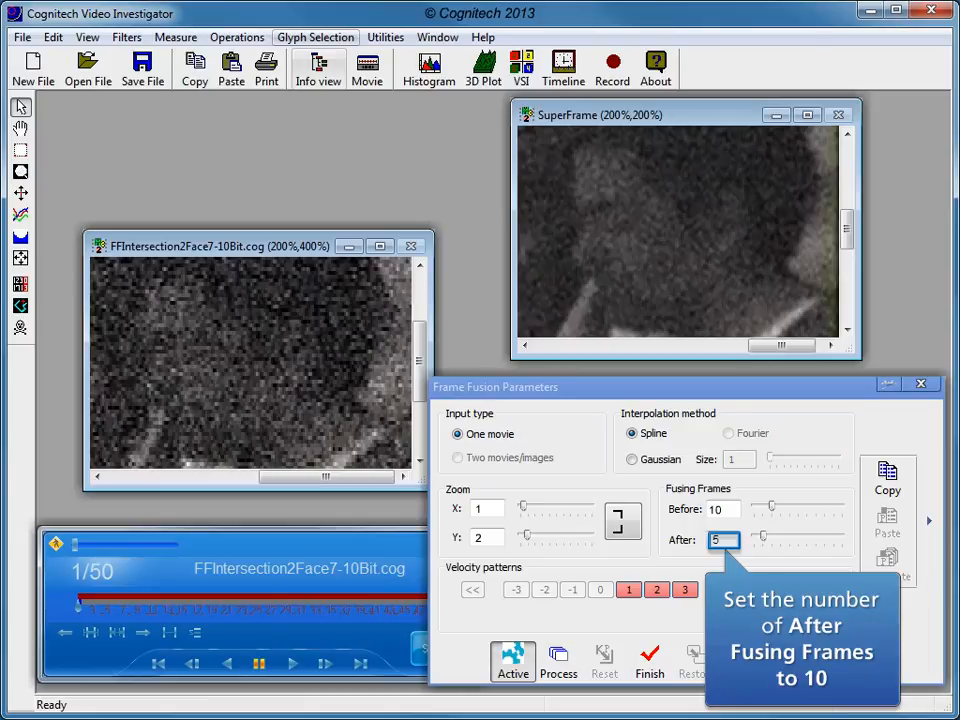
pyautogui.doubleClick(716, 540)
pyautogui.press('BackSpace')
pyautogui.write('10')
pyautogui.press('Return')
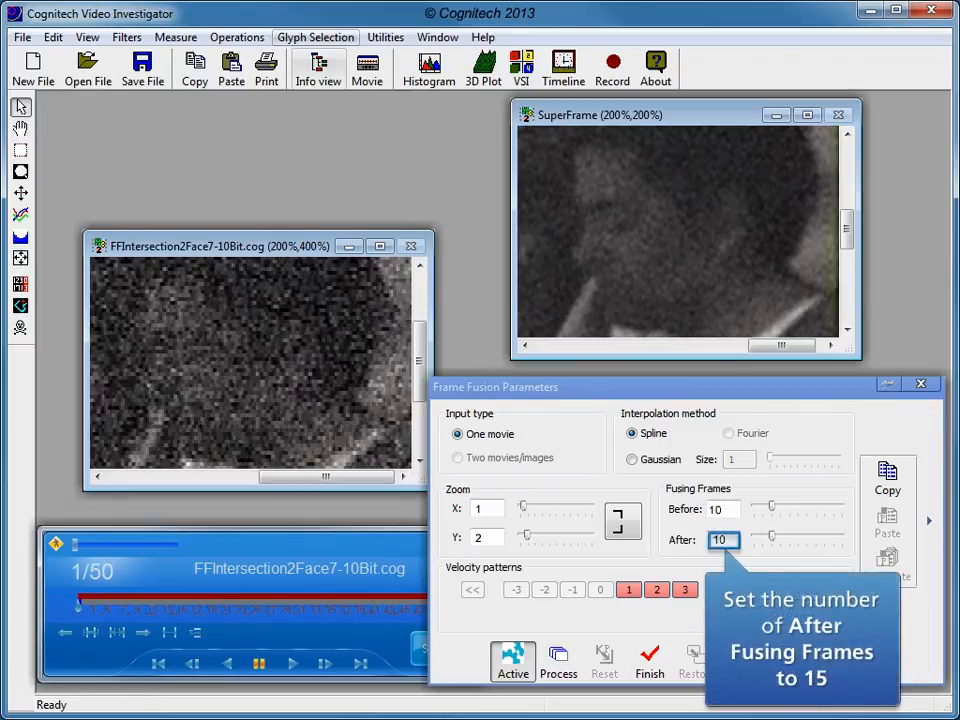
# Set the number of After fusing frames to 15.
pyautogui.doubleClick(718, 540)
pyautogui.write('15')
pyautogui.press('Return')
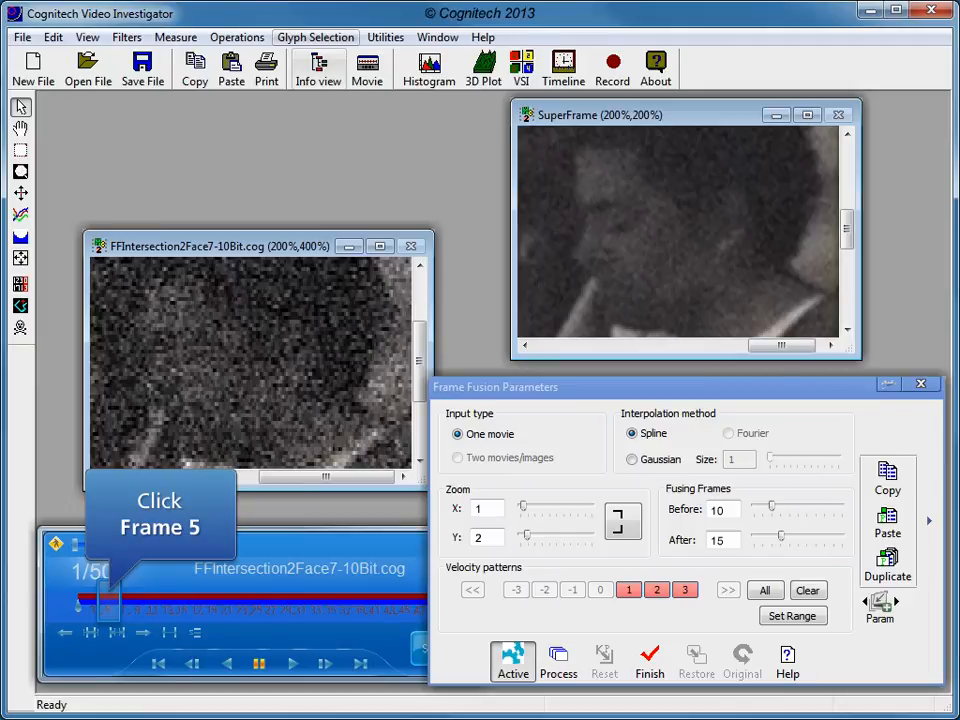
# Check the fused result at frames 5, 10, 15 and 20, and process the video with frame fusion.
pyautogui.click(108, 605)
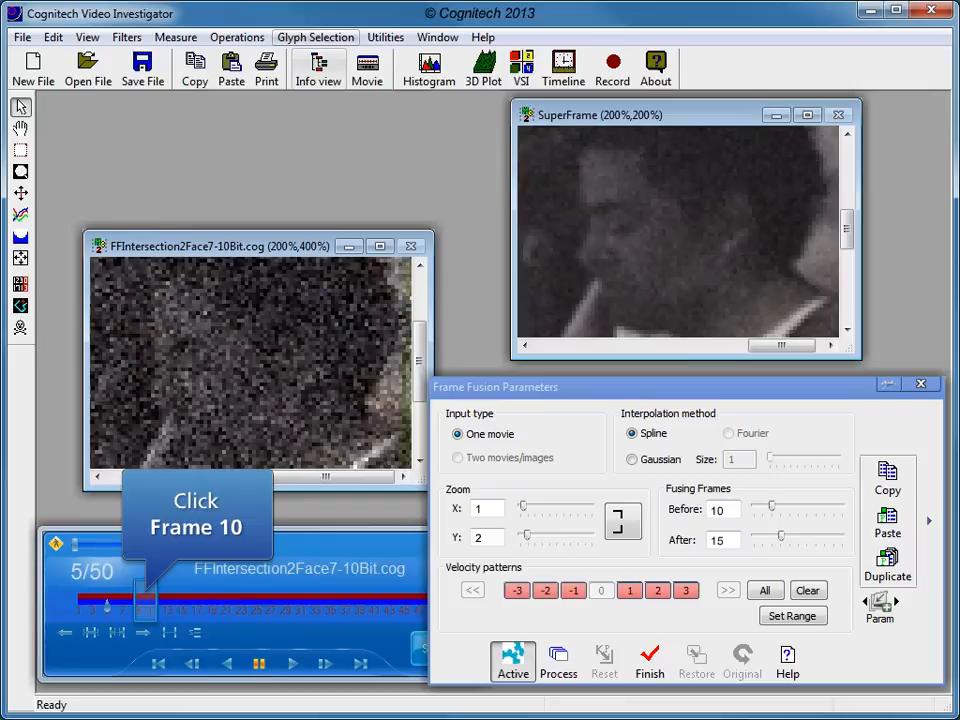
pyautogui.click(145, 605)
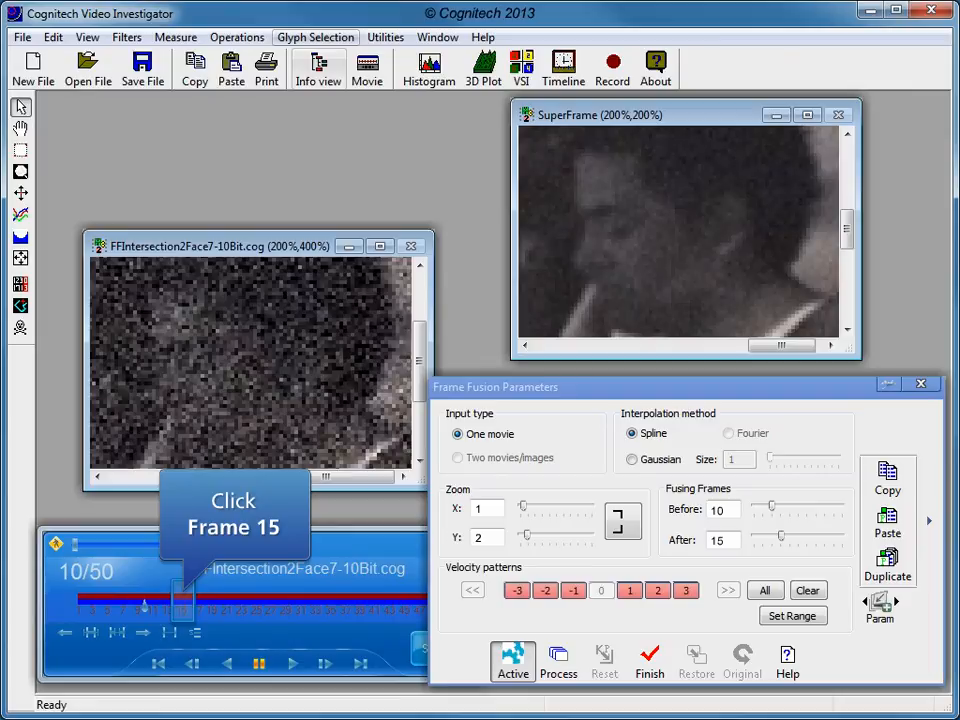
pyautogui.click(181, 605)
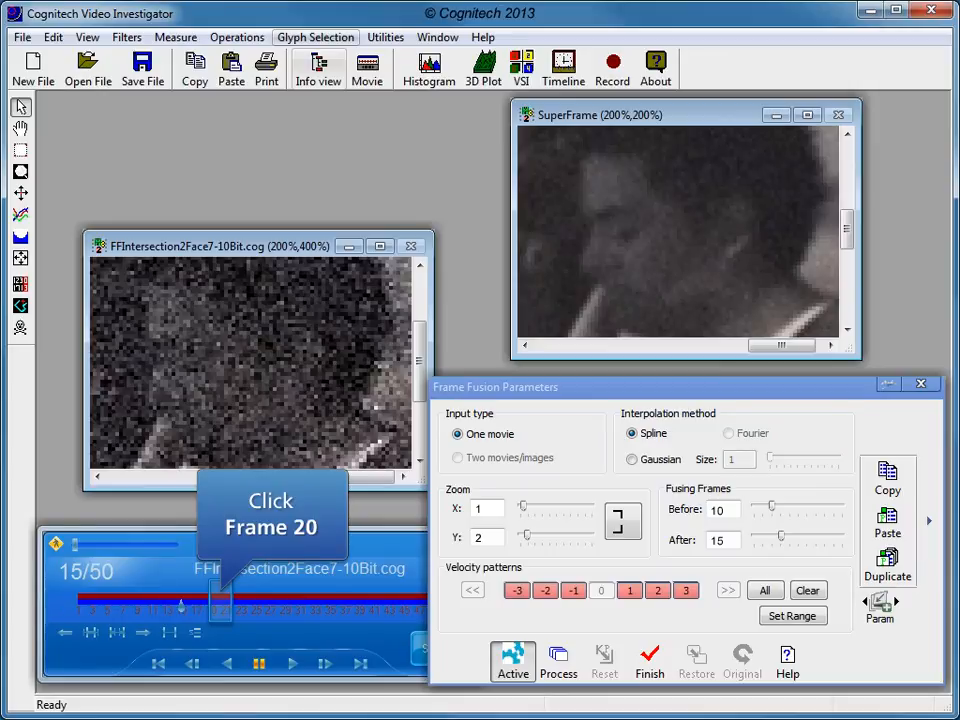
pyautogui.click(218, 605)
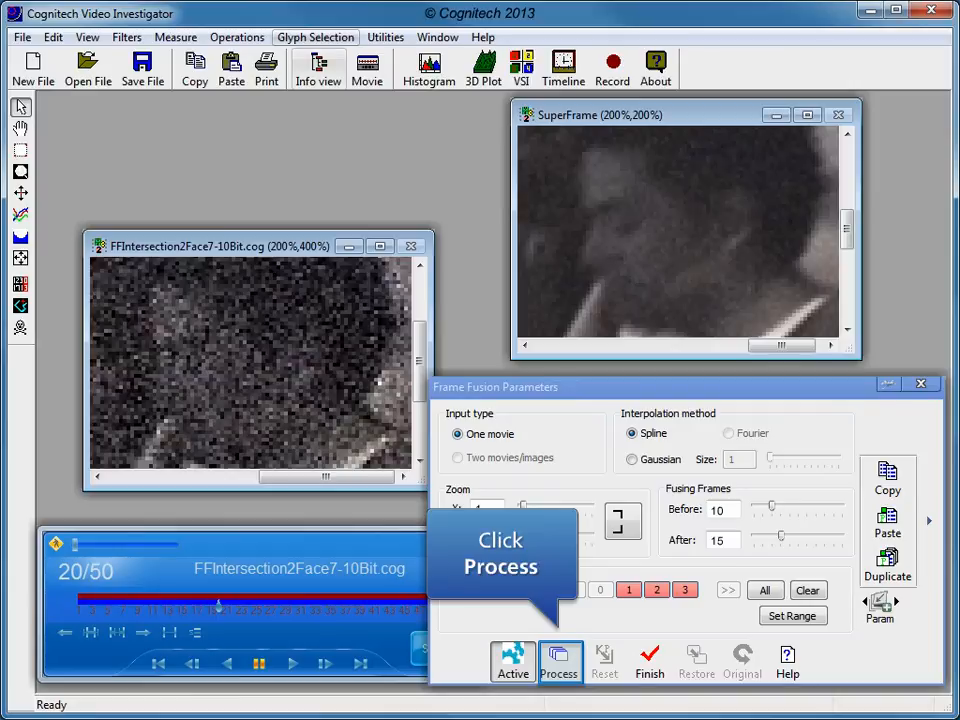
pyautogui.click(559, 662)
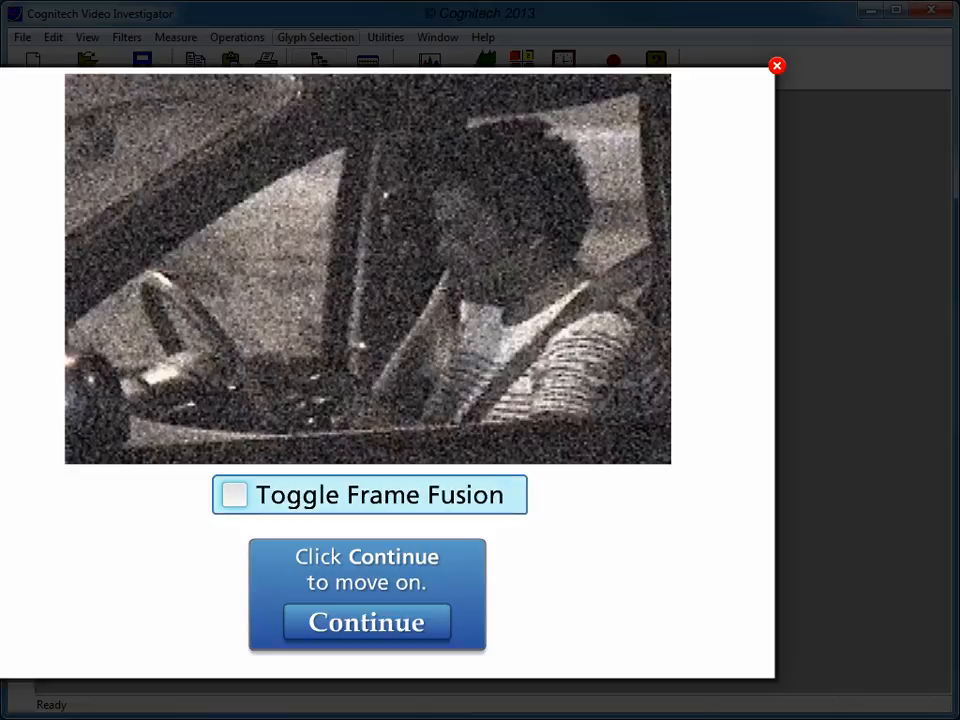
# Compare the driver's image with frame fusion on and off, and continue past the results to end the tutorial.
pyautogui.click(235, 495)
pyautogui.click(235, 495)
pyautogui.click(235, 495)
pyautogui.click(235, 495)
pyautogui.click(235, 495)
pyautogui.click(235, 495)
pyautogui.click(235, 495)
pyautogui.click(235, 495)
pyautogui.click(235, 495)
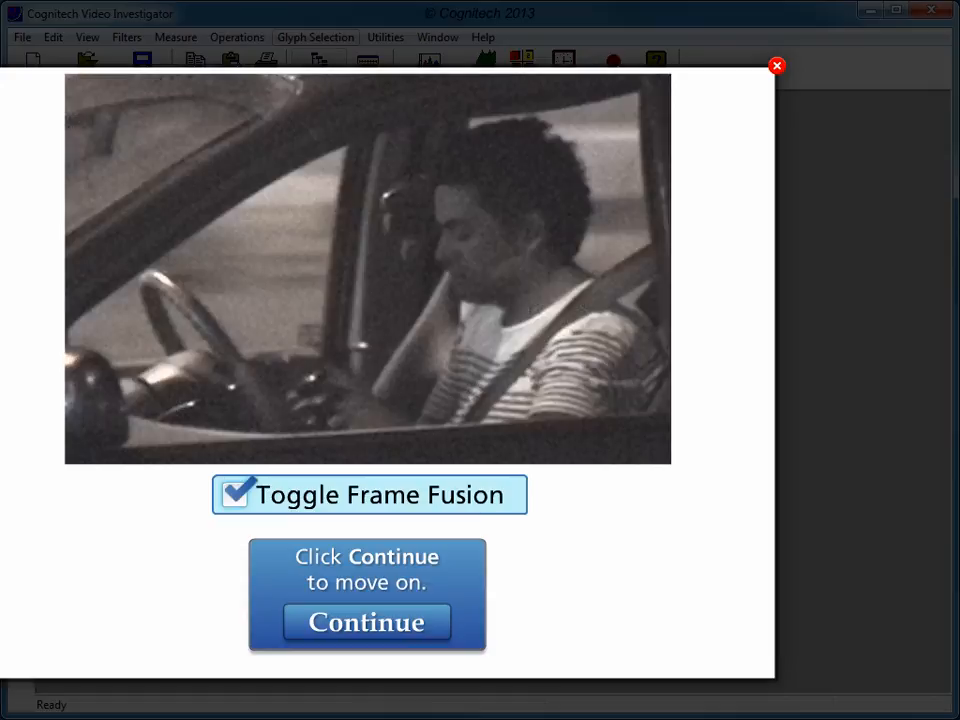
pyautogui.click(367, 622)
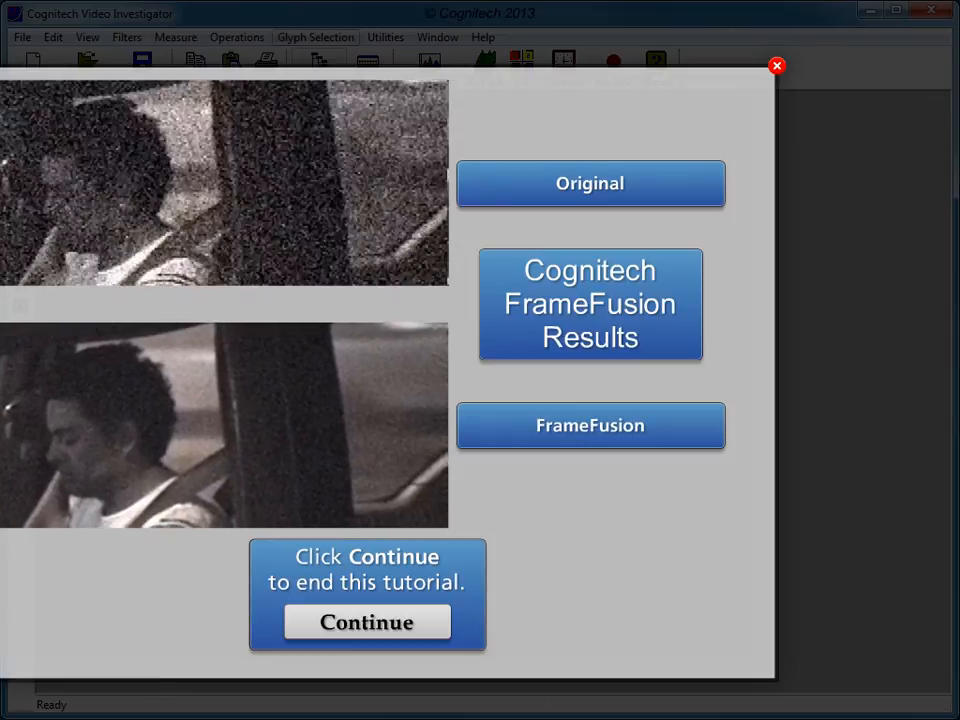
pyautogui.click(367, 622)
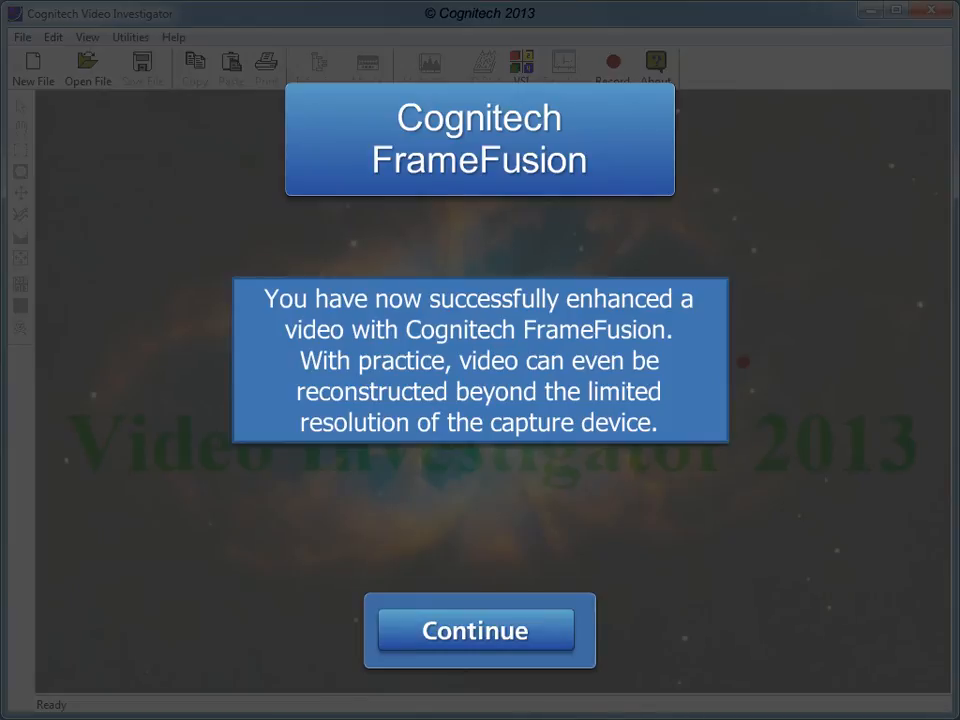